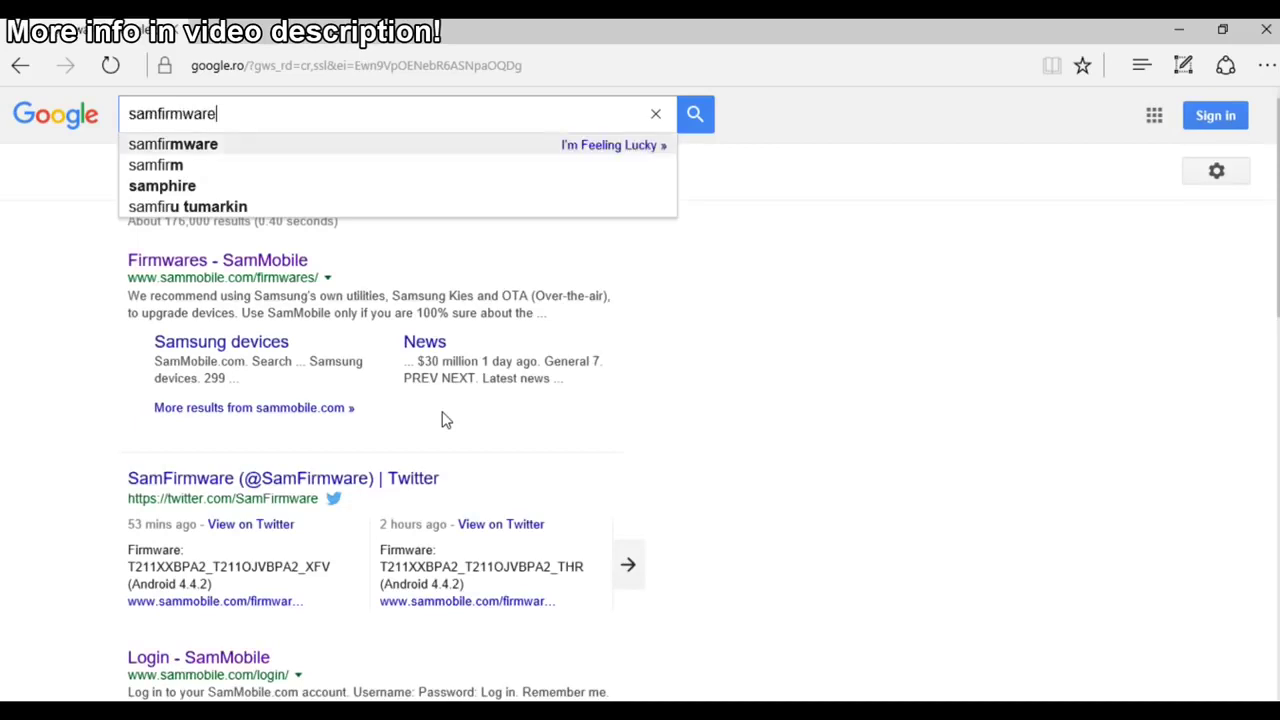
Step: Search Google for samfirmware and open SamMobile's Firmwares page from the results
key(Return)
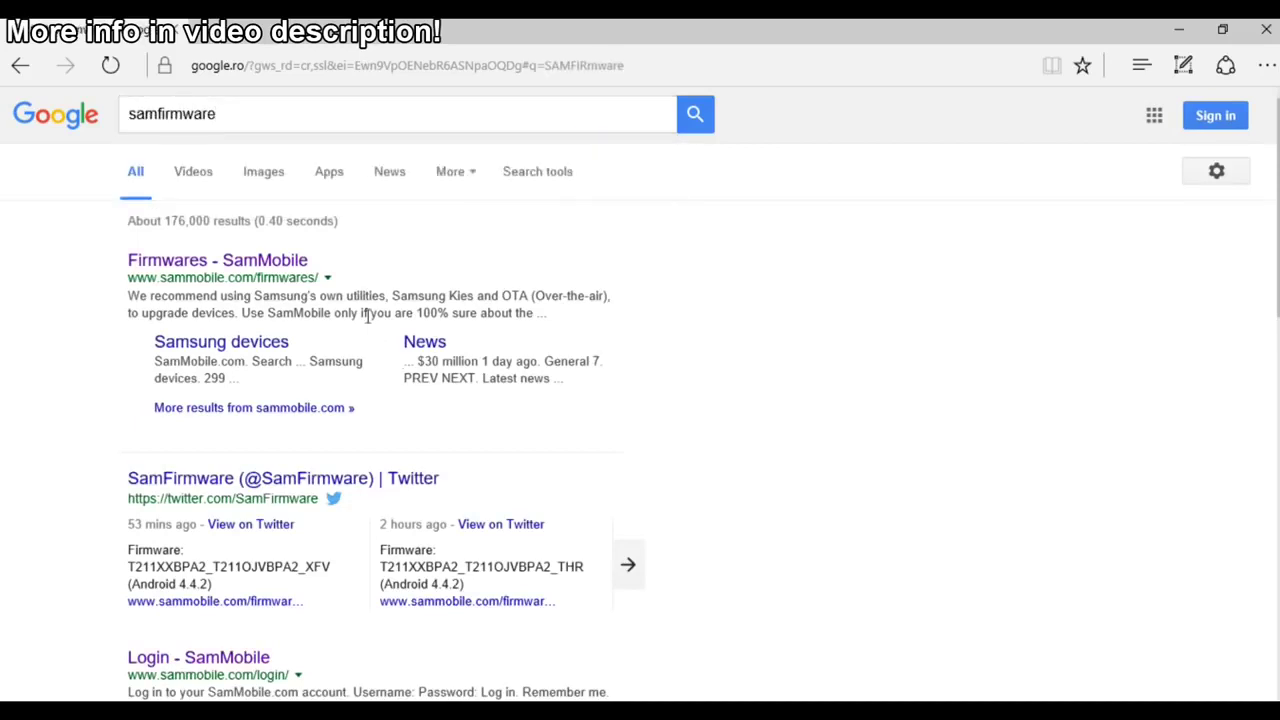
click(256, 265)
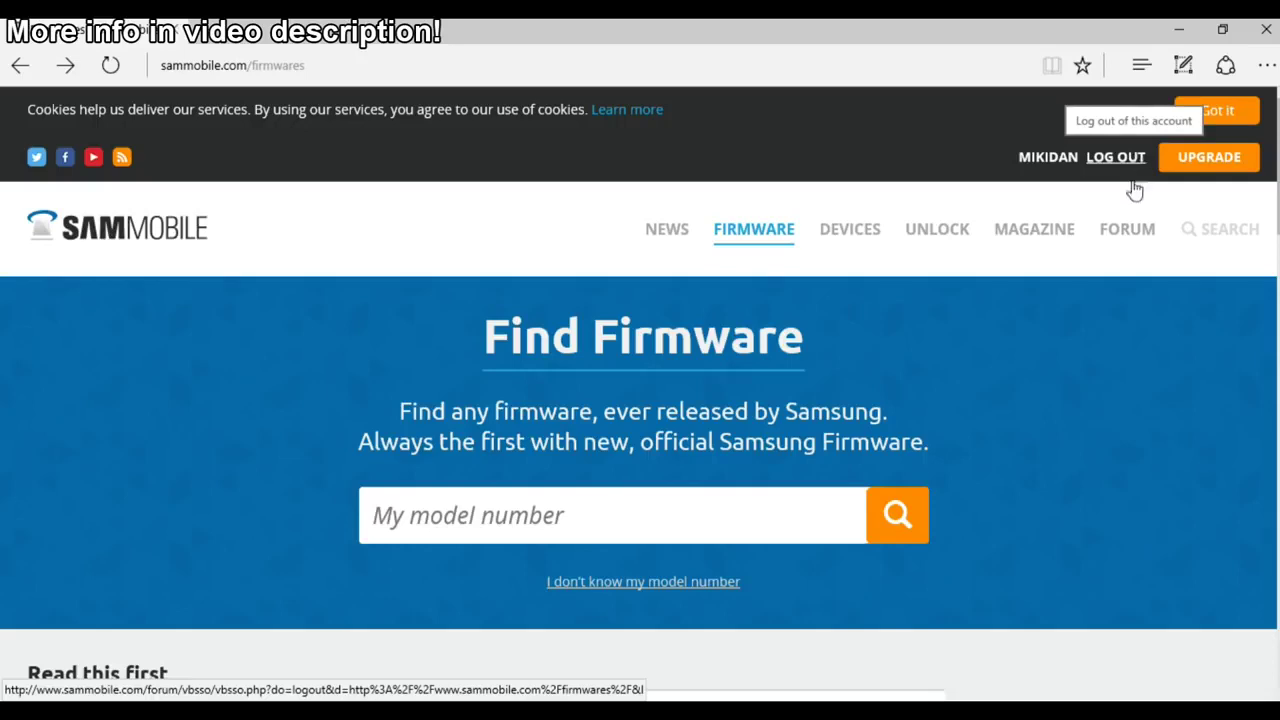
Step: Look up the available firmware for the model SM-J700F (Galaxy J7)
click(466, 515)
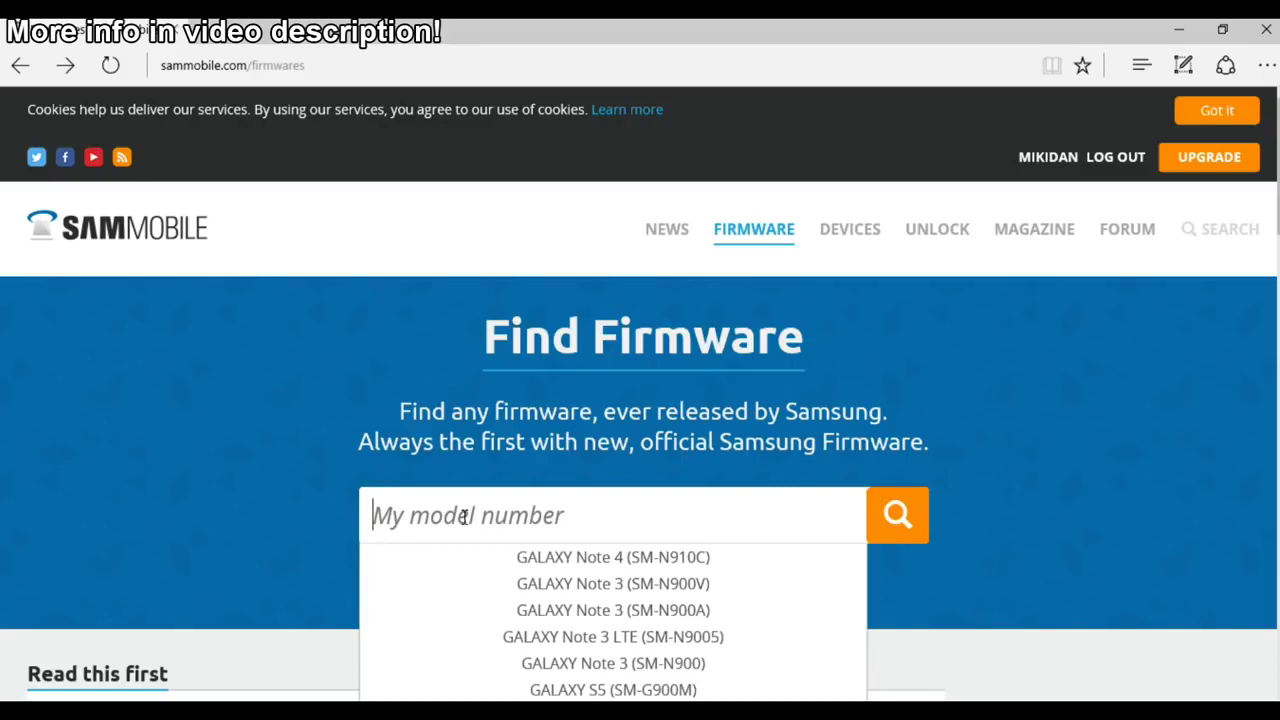
text(J7)
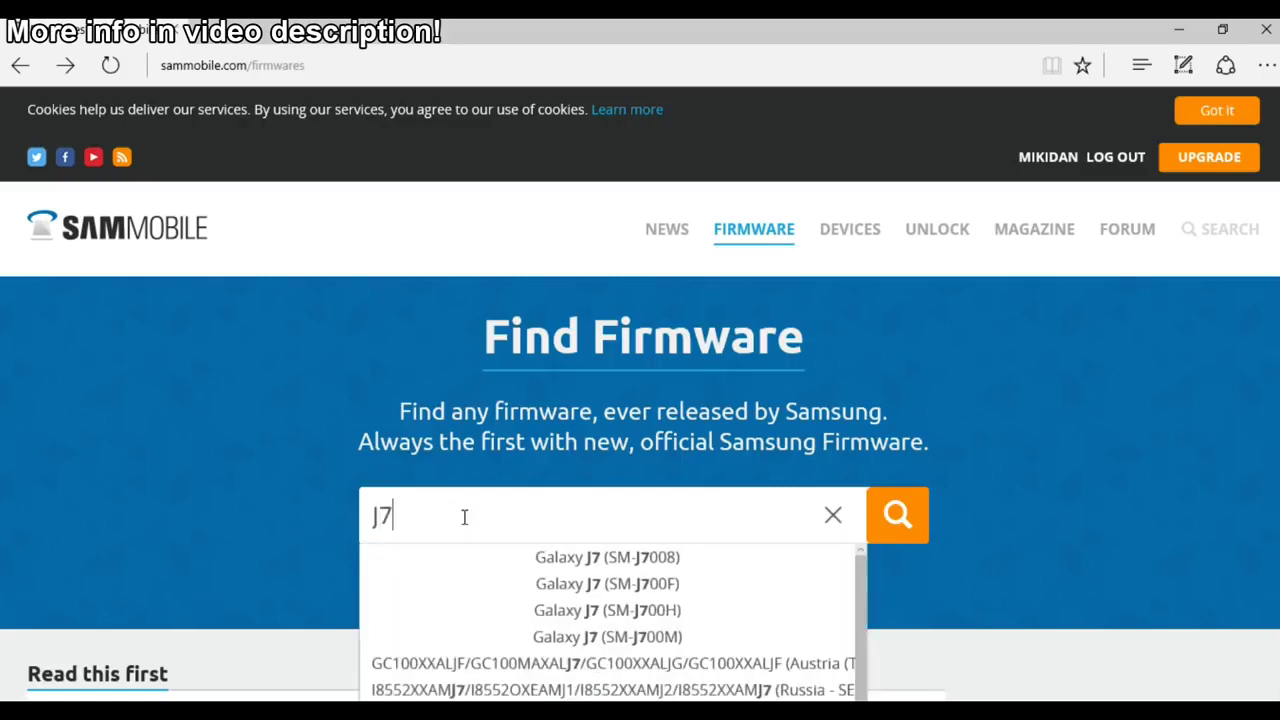
text(00F)
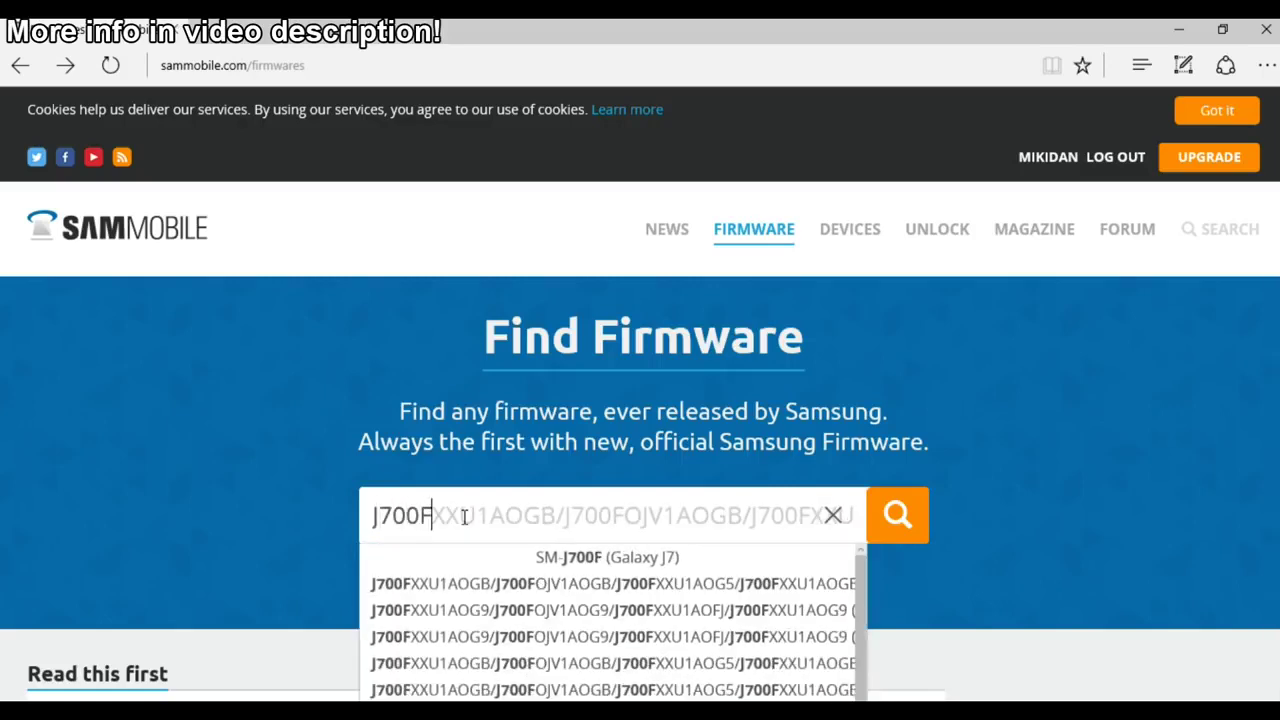
click(620, 556)
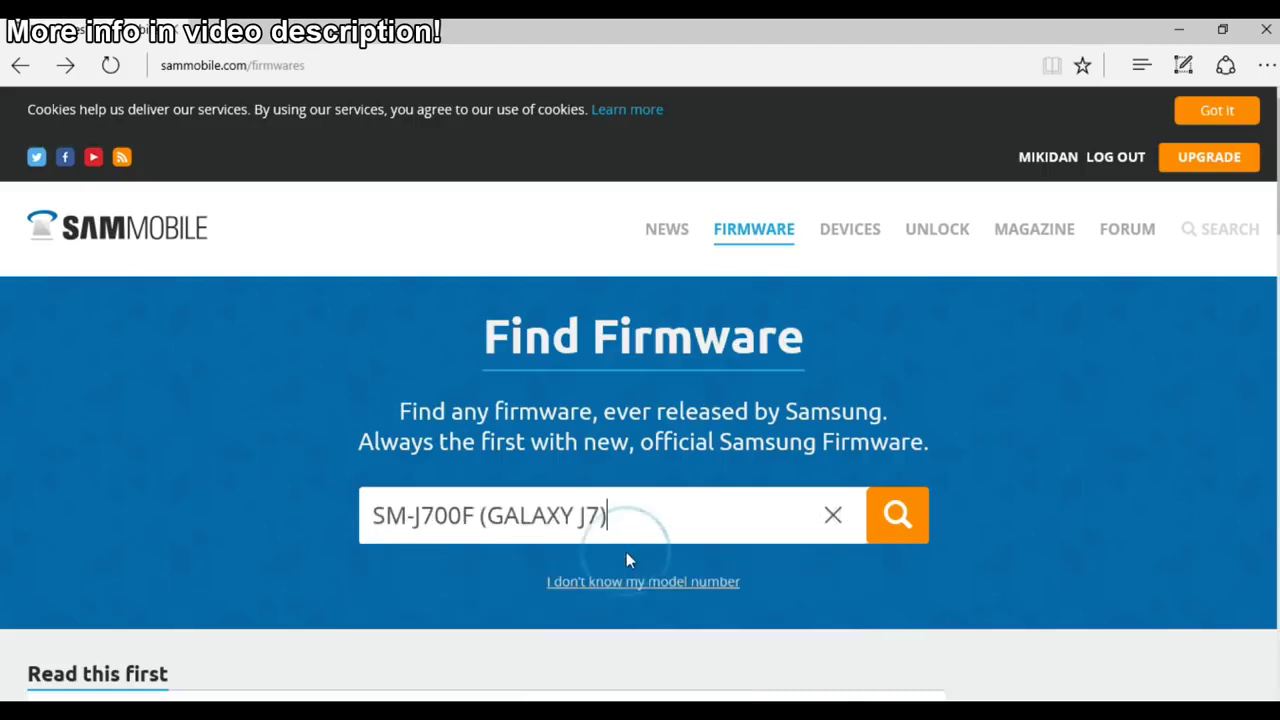
click(903, 514)
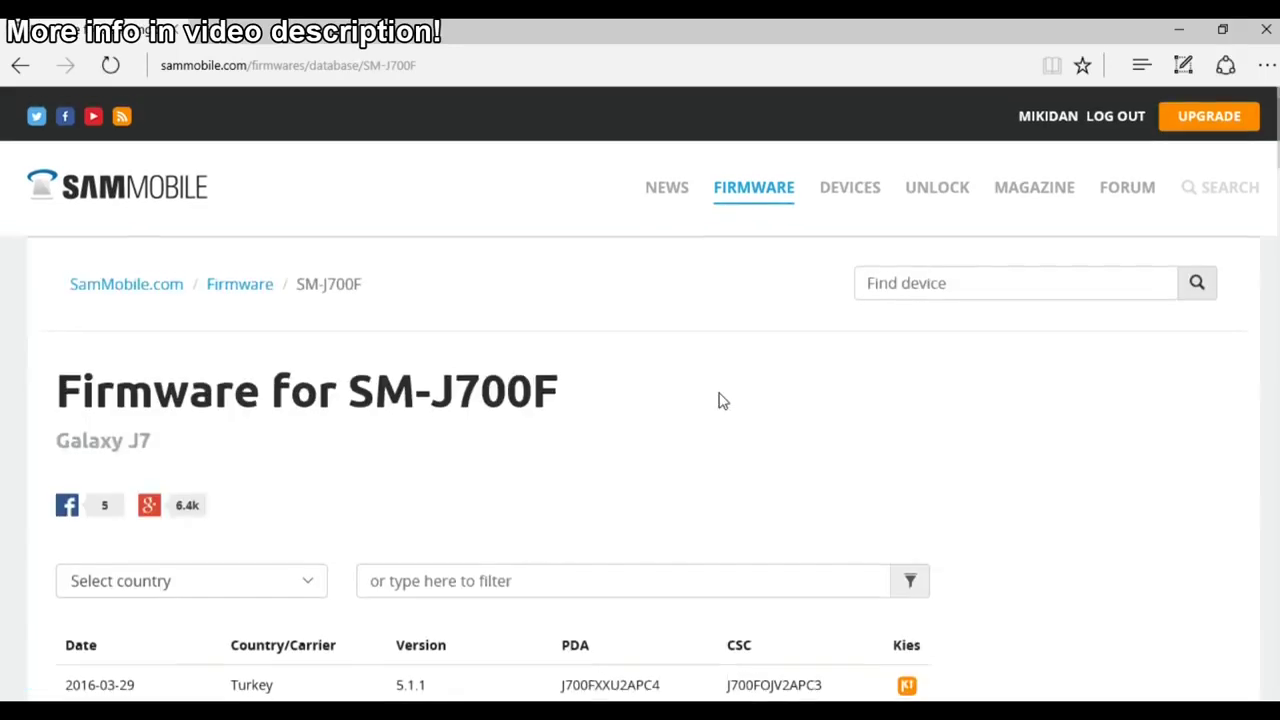
Step: Filter the SM-J700F firmware list to Malaysia (XME) and open the 2015-10-06 release, PDA J700FXXU1AOI4
scroll(720, 400, down, 3)
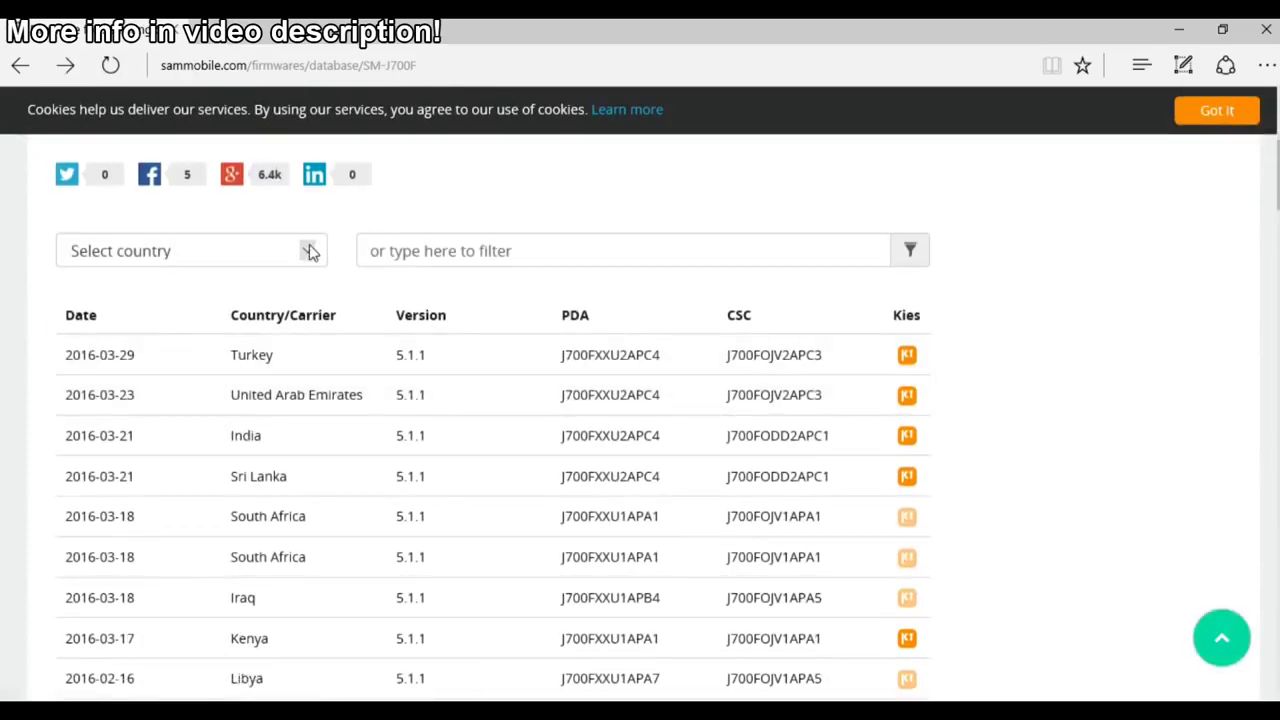
click(308, 250)
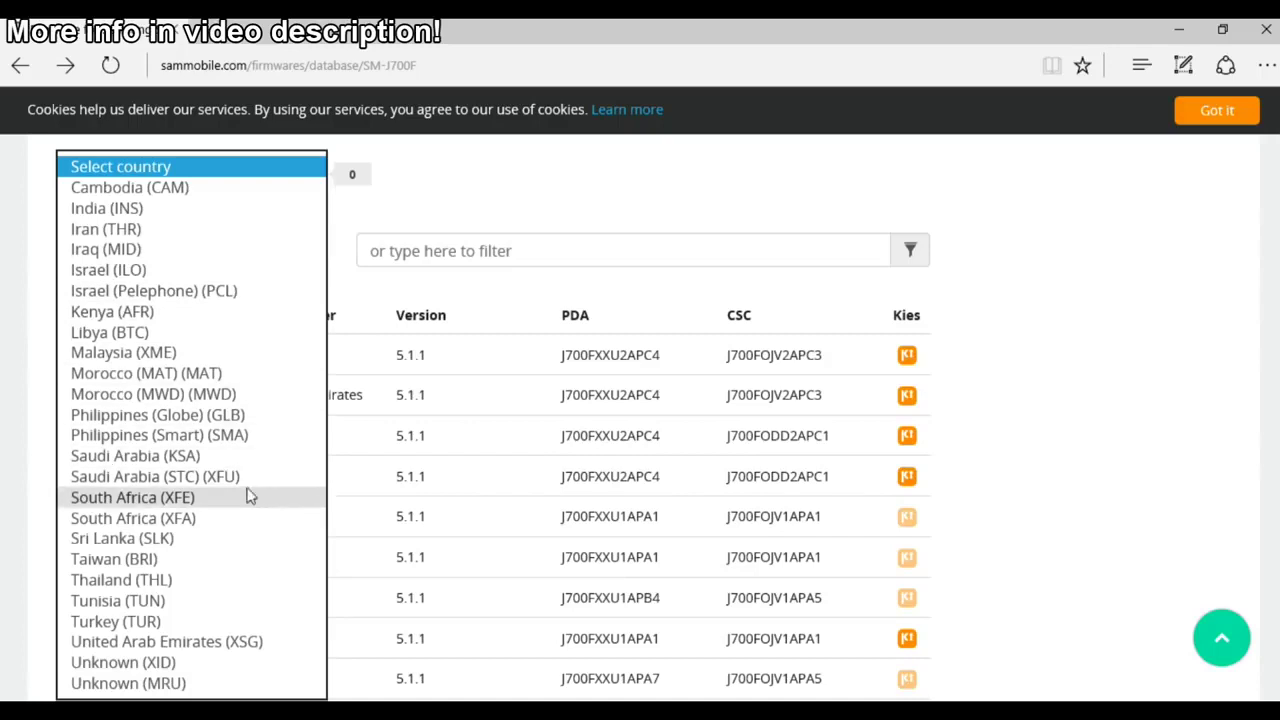
click(150, 356)
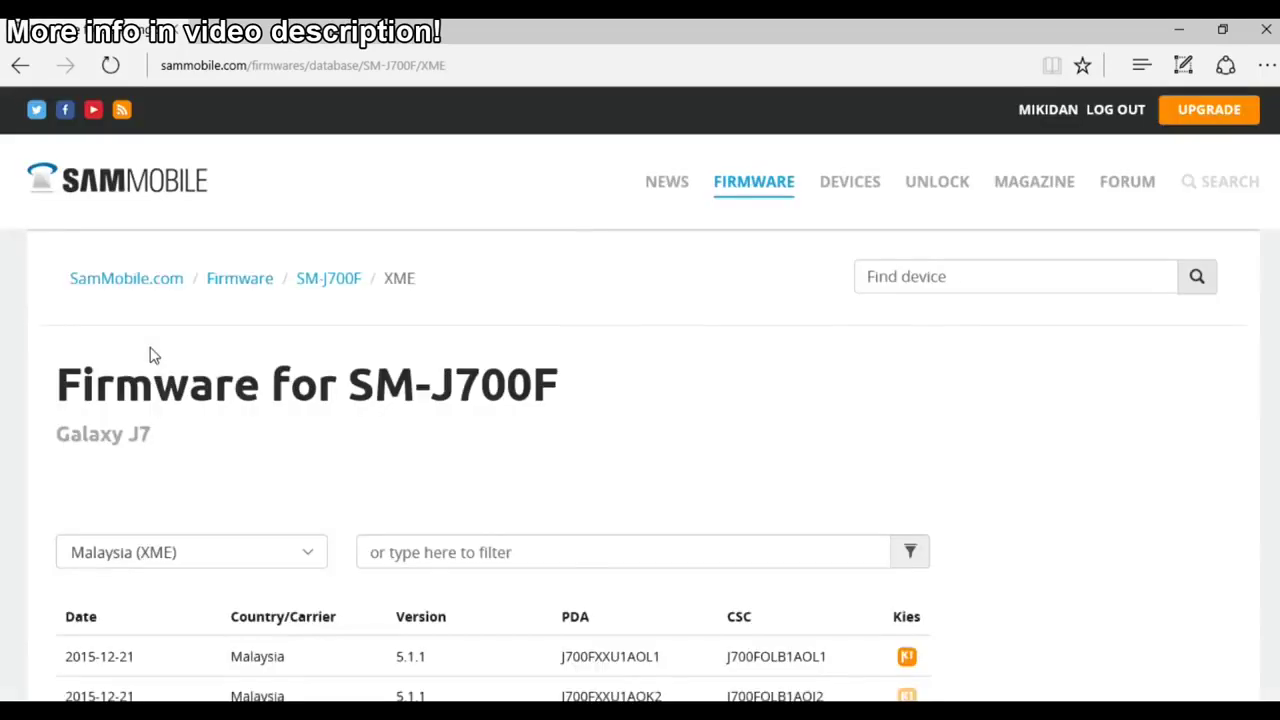
scroll(314, 363, down, 3)
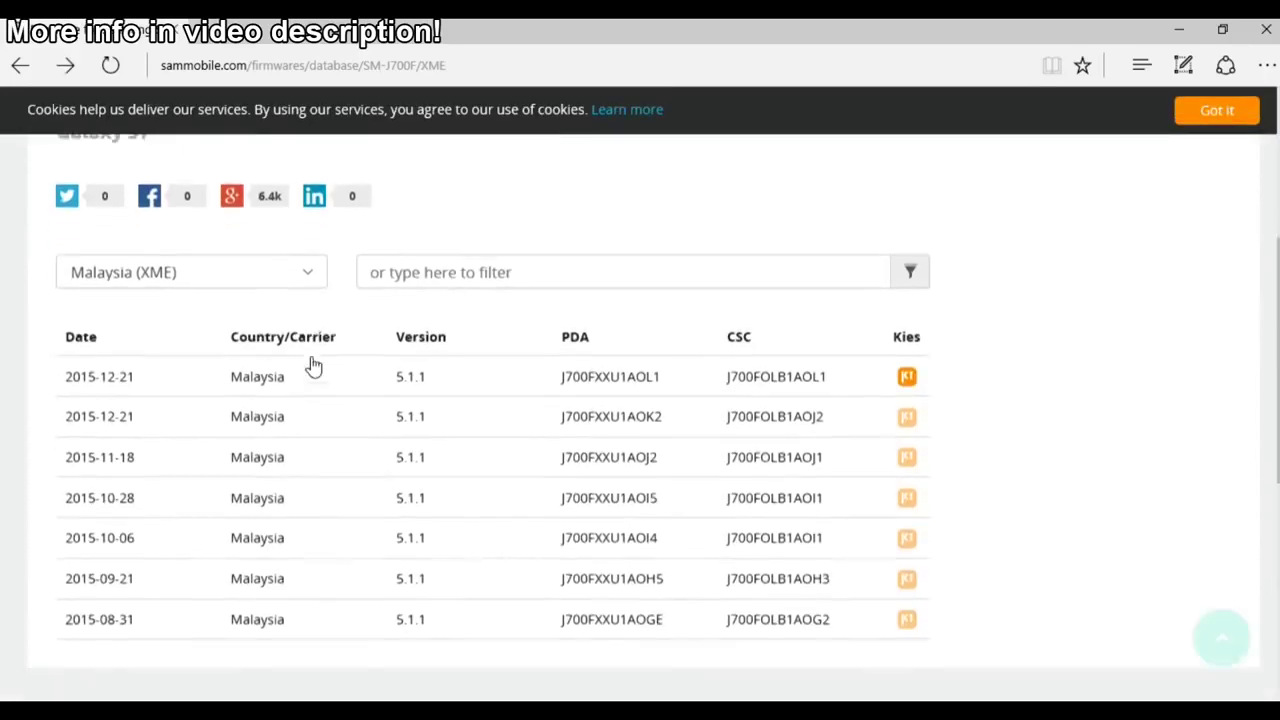
scroll(314, 366, down, 1)
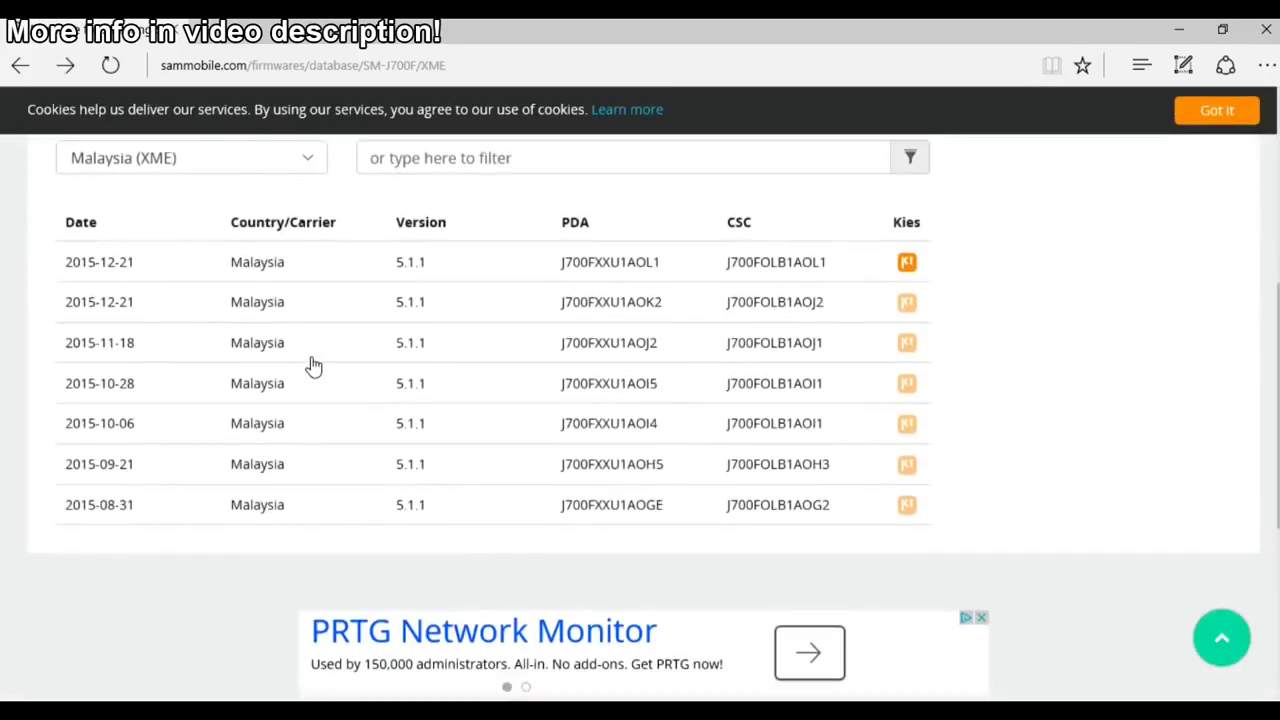
click(122, 427)
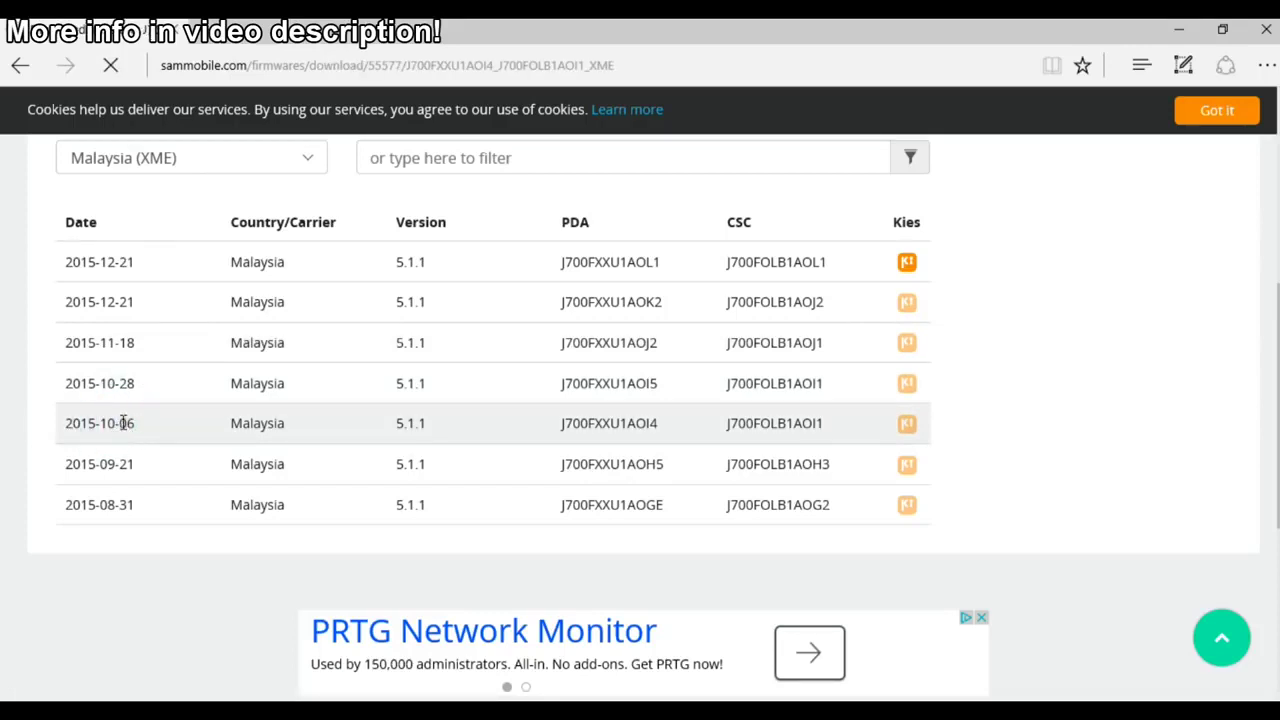
Step: Start and confirm the regular download of the Malaysian J700FXXU1AOI4 firmware, and view the installation instructions below it
scroll(241, 405, down, 5)
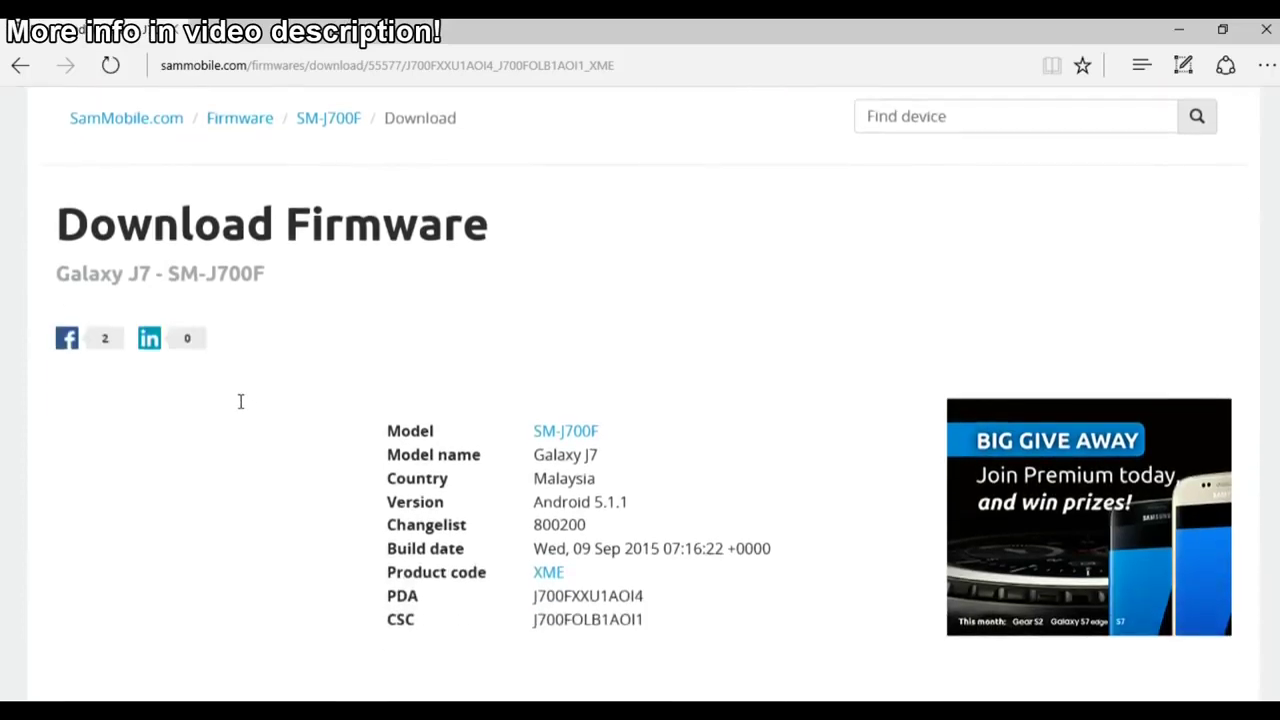
scroll(241, 410, down, 1)
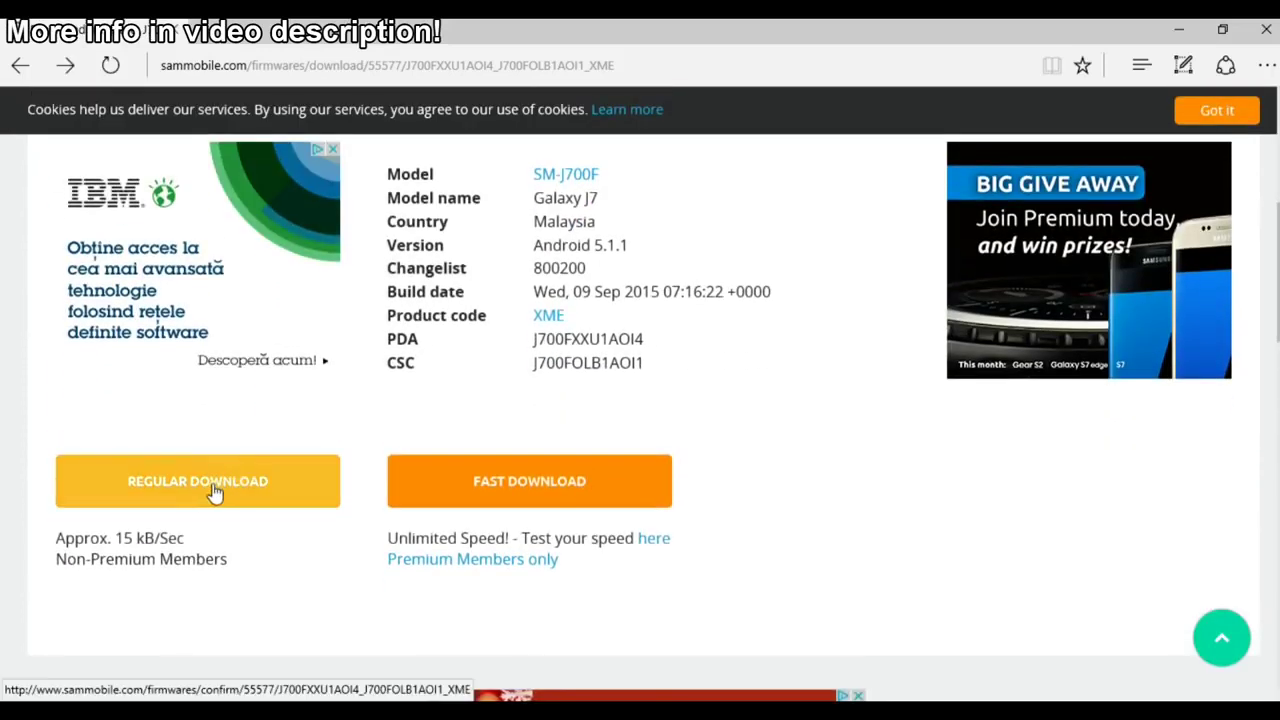
click(221, 492)
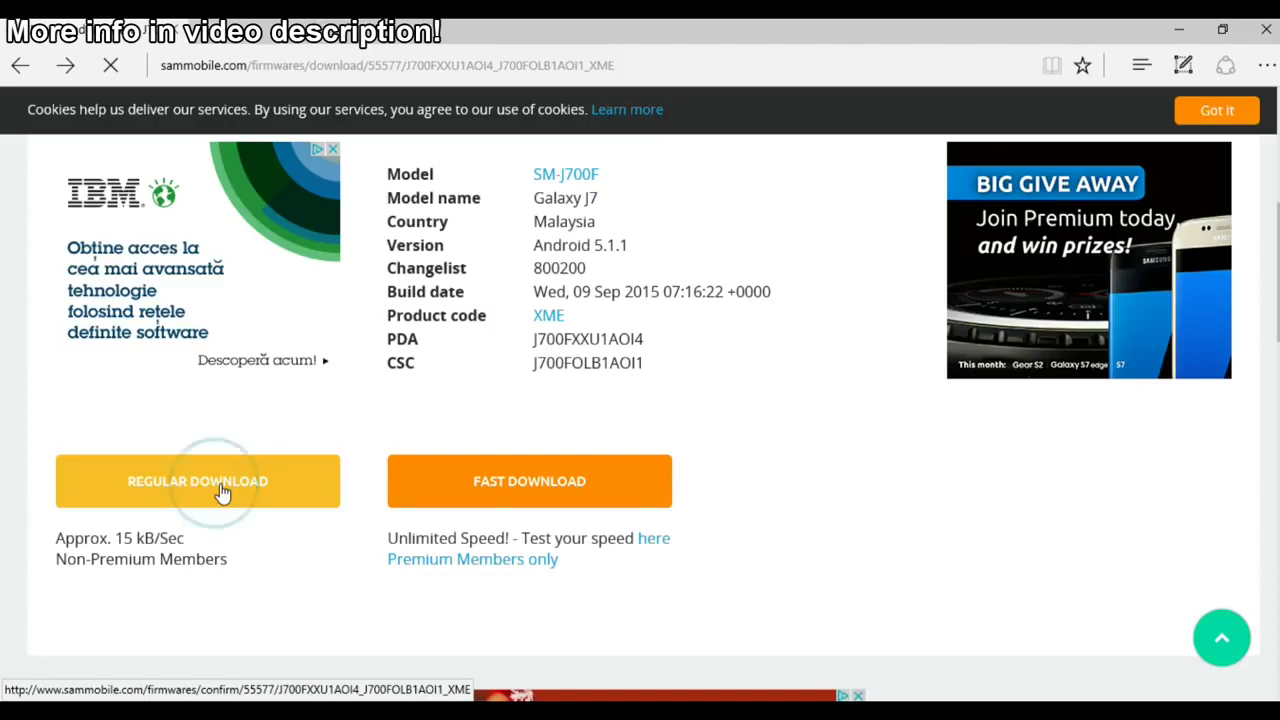
scroll(255, 405, down, 3)
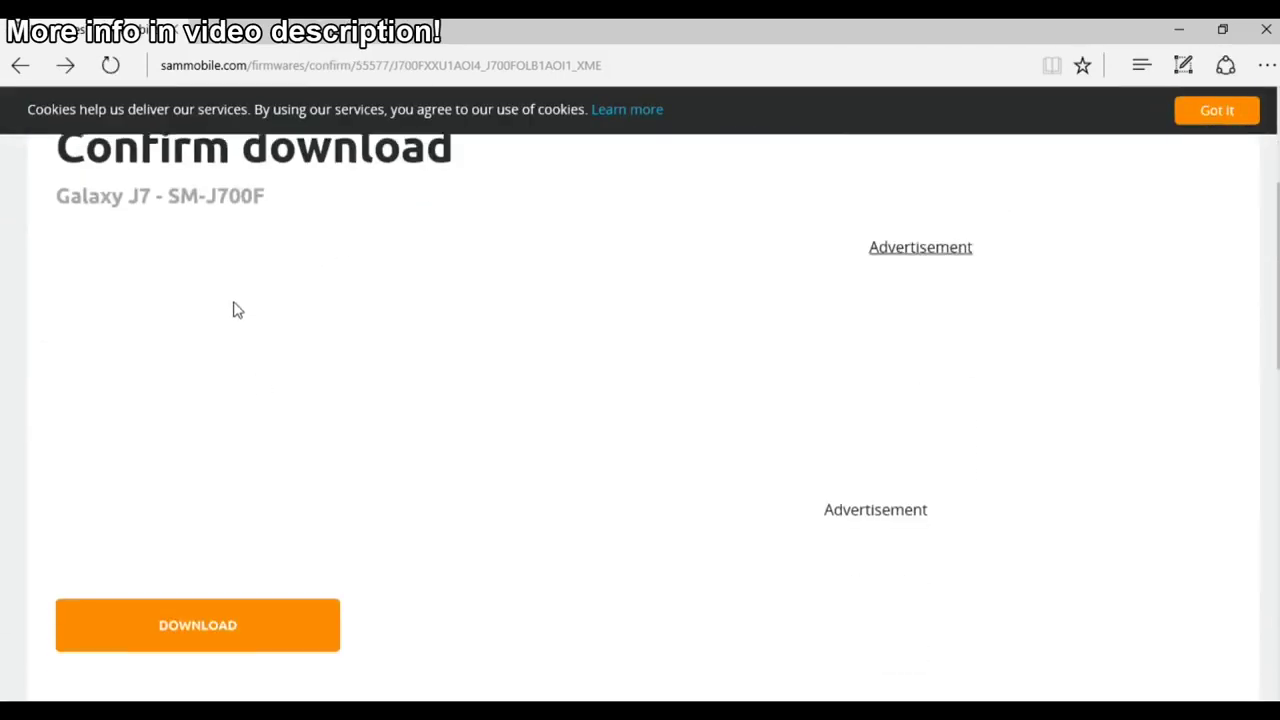
scroll(228, 345, down, 3)
click(225, 363)
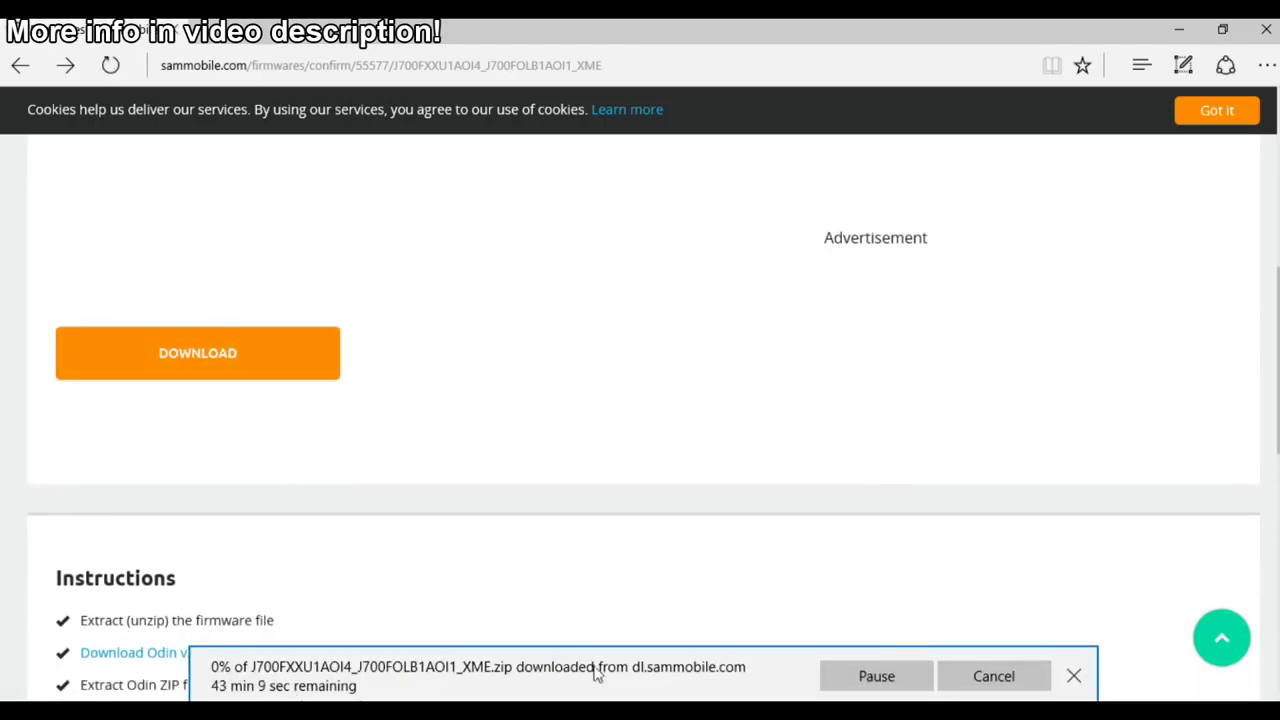
scroll(571, 494, down, 4)
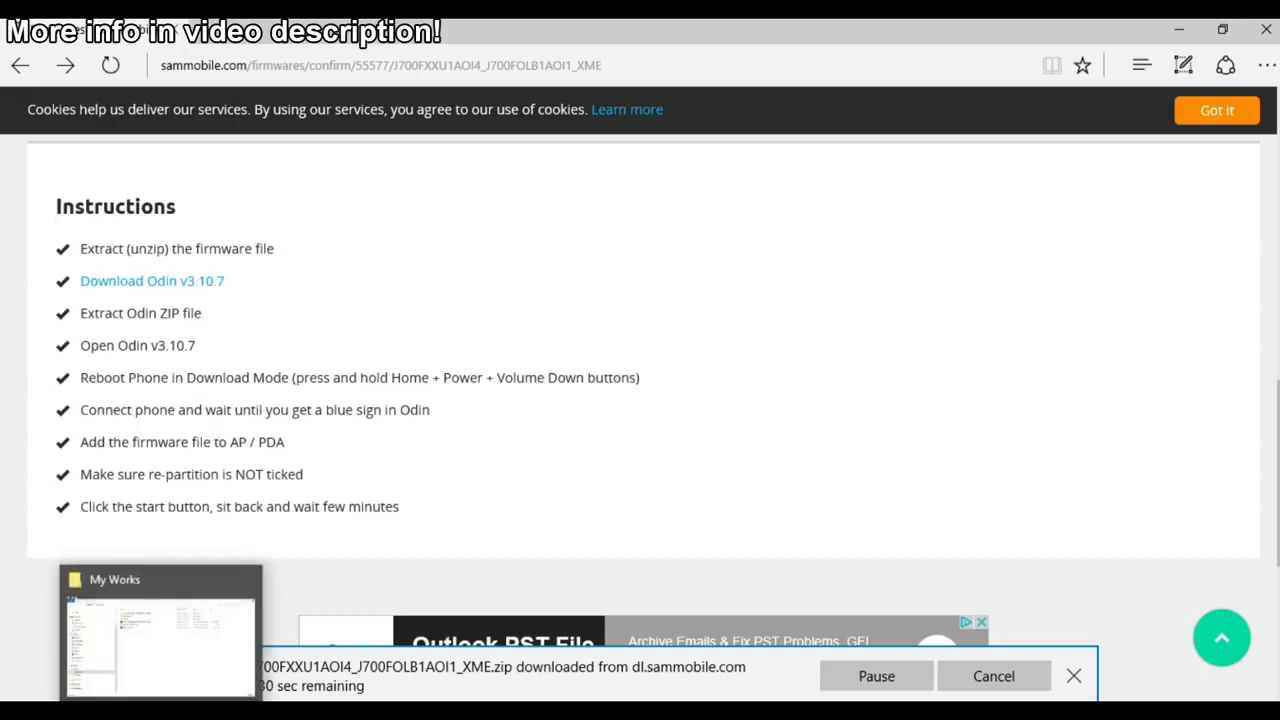
Step: Switch to the My Works folder in File Explorer and launch Odin3 v3.10.7 from the Odin3_v3.10.7 folder
click(160, 712)
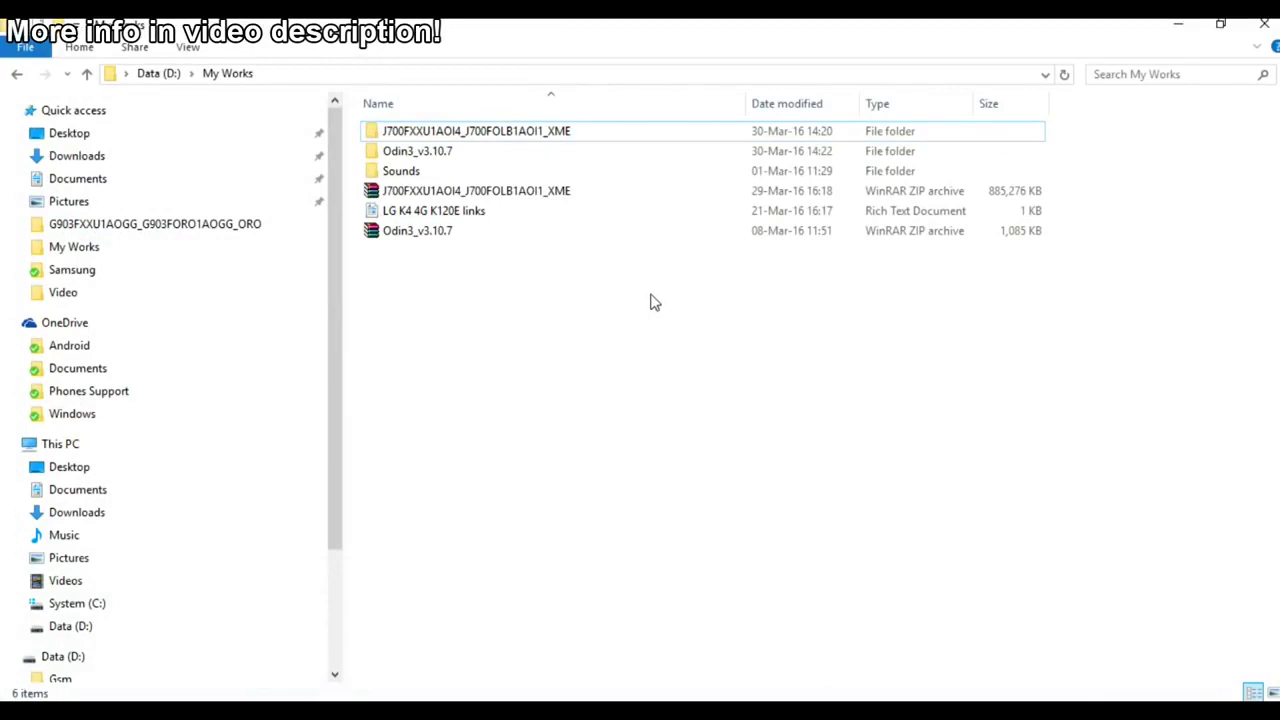
click(460, 198)
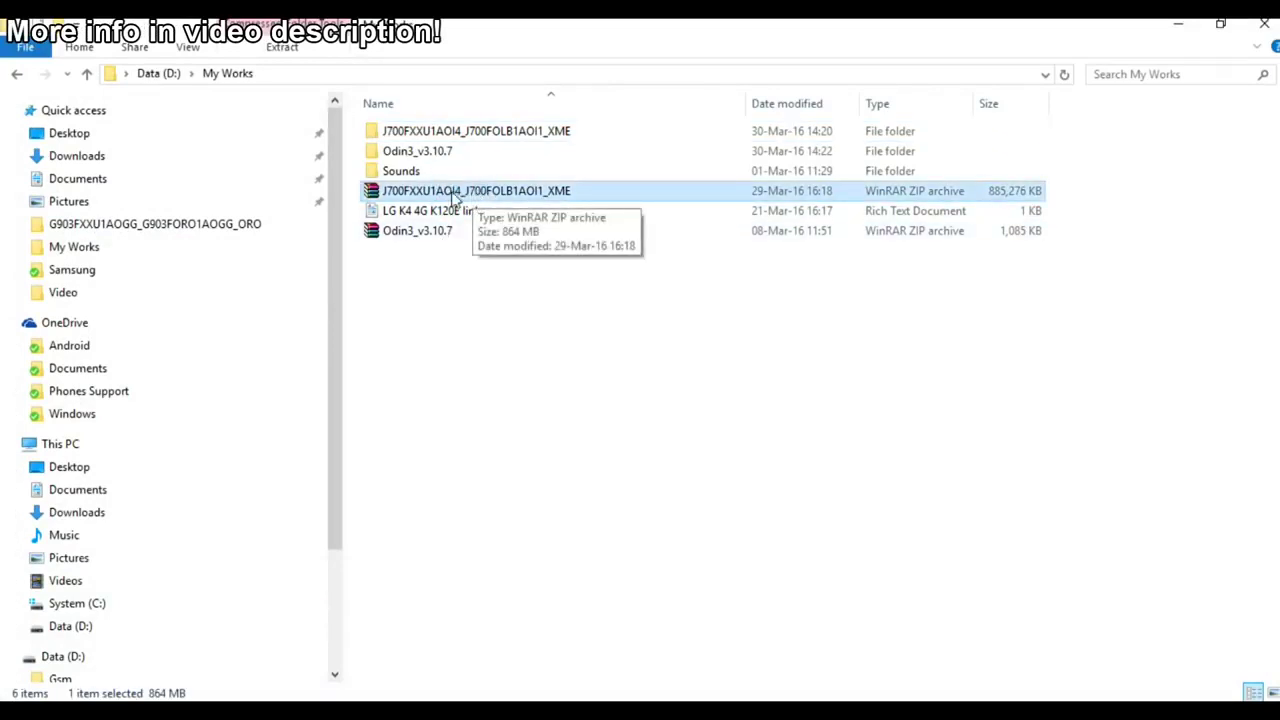
click(428, 233)
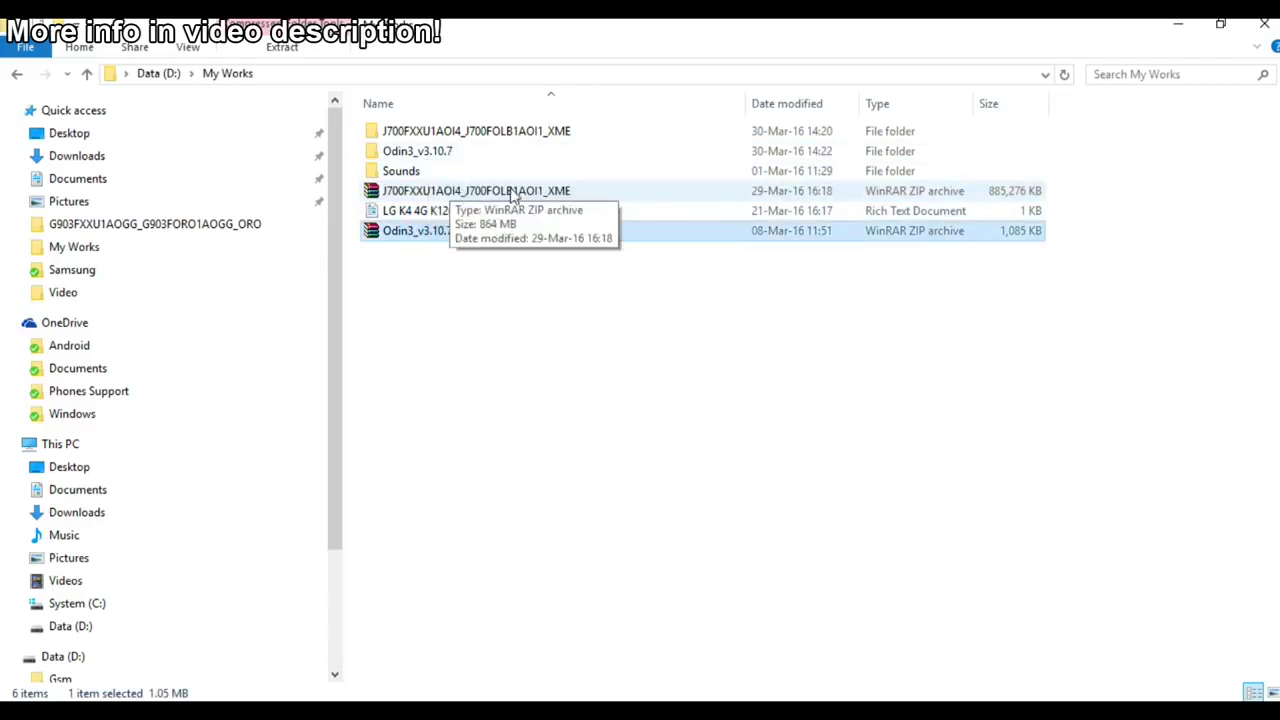
double_click(438, 158)
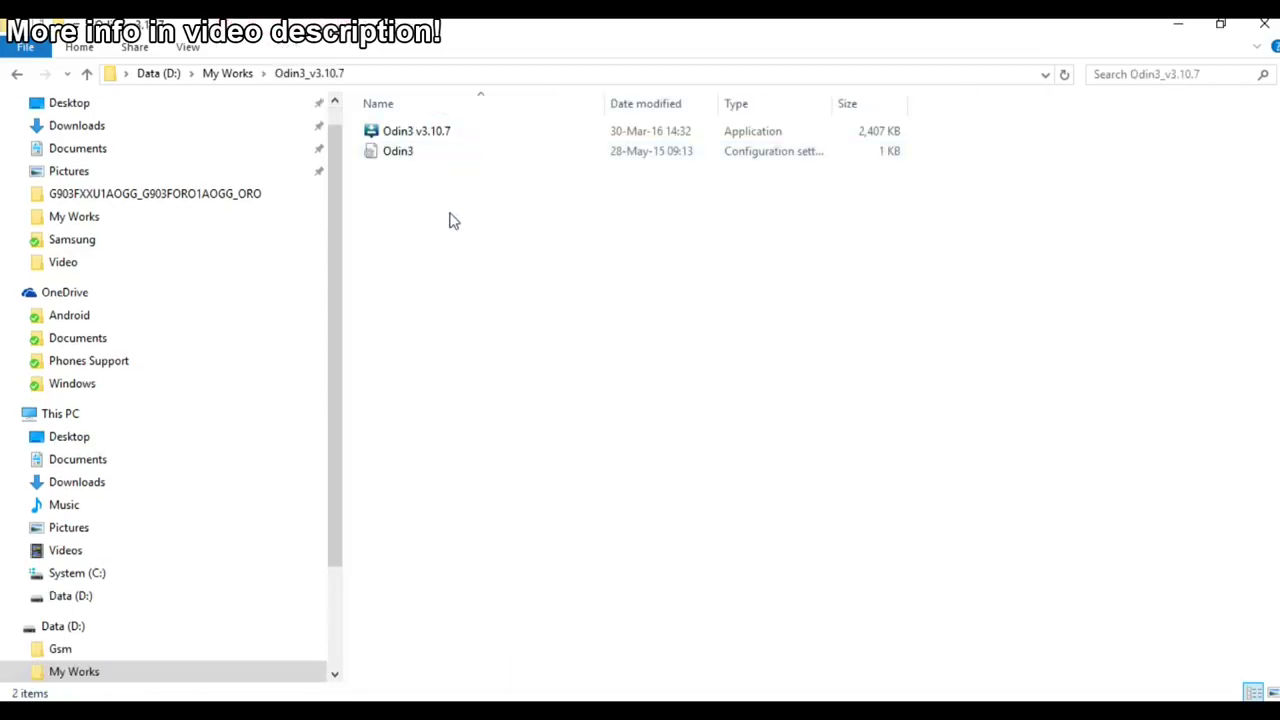
double_click(428, 133)
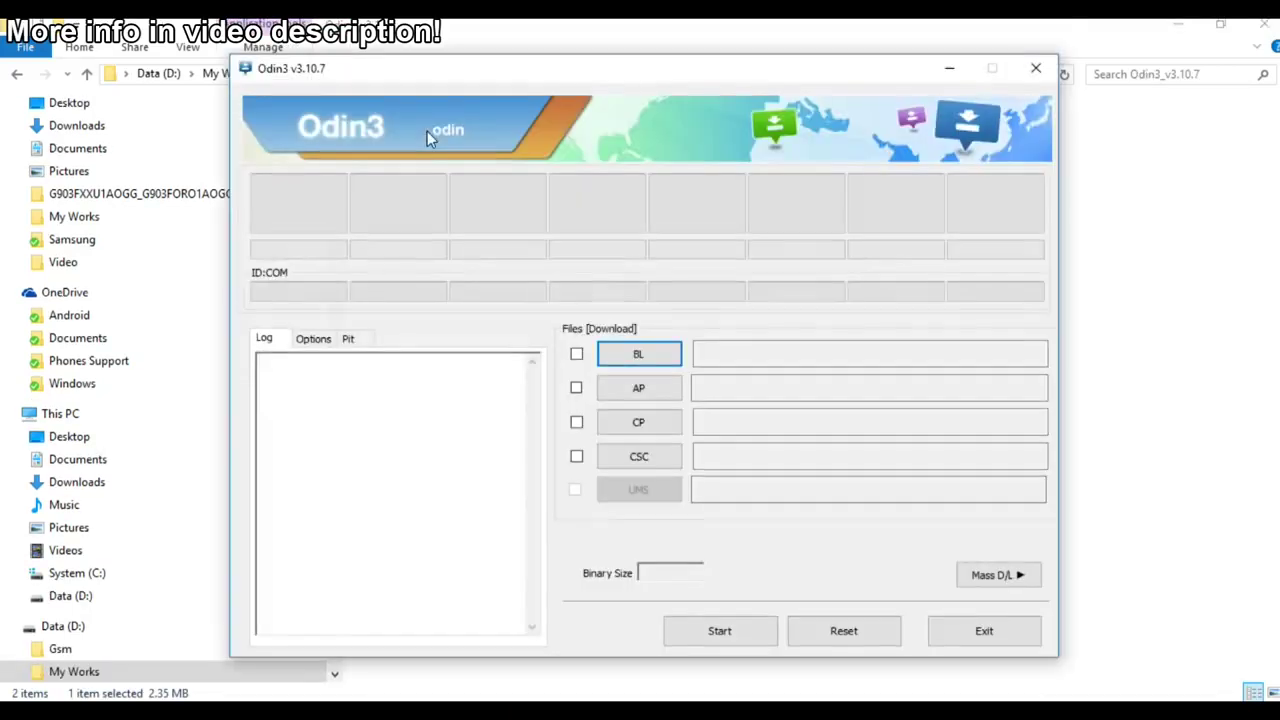
Step: Move the Odin3 window to the upper-left corner of the desktop and minimize the File Explorer and browser windows behind it
drag(897, 74, 657, 32)
click(1166, 27)
click(1178, 28)
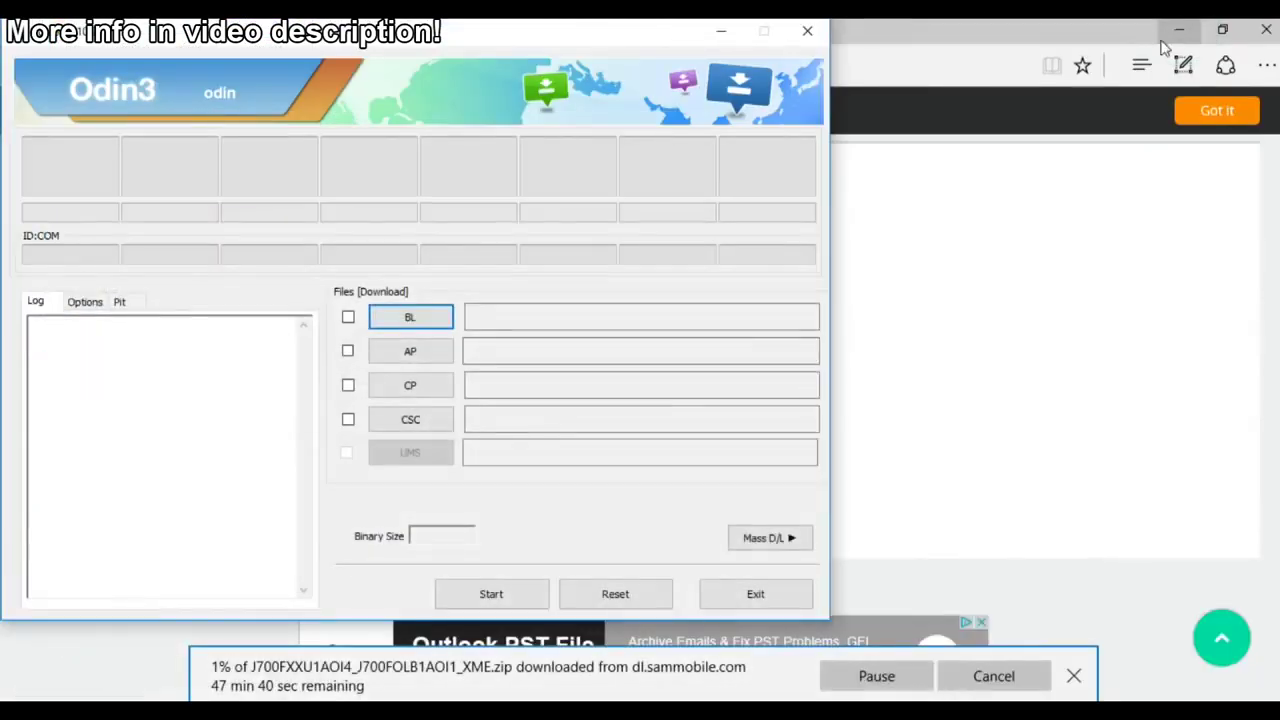
click(1177, 36)
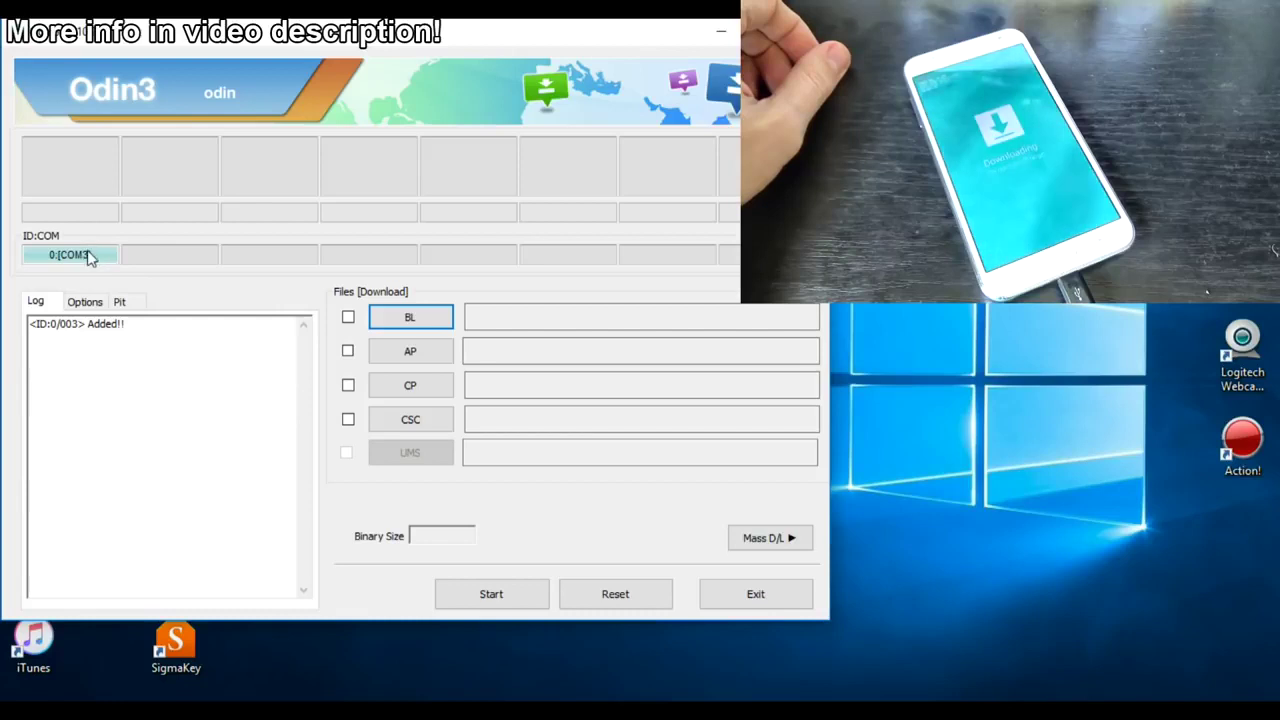
Step: Load the extracted J700FXXU1AOI4_J700FOLB1AOI1_J700FXXU1AOH6_HOME.tar.md5 firmware as the AP file and start flashing the phone
click(413, 351)
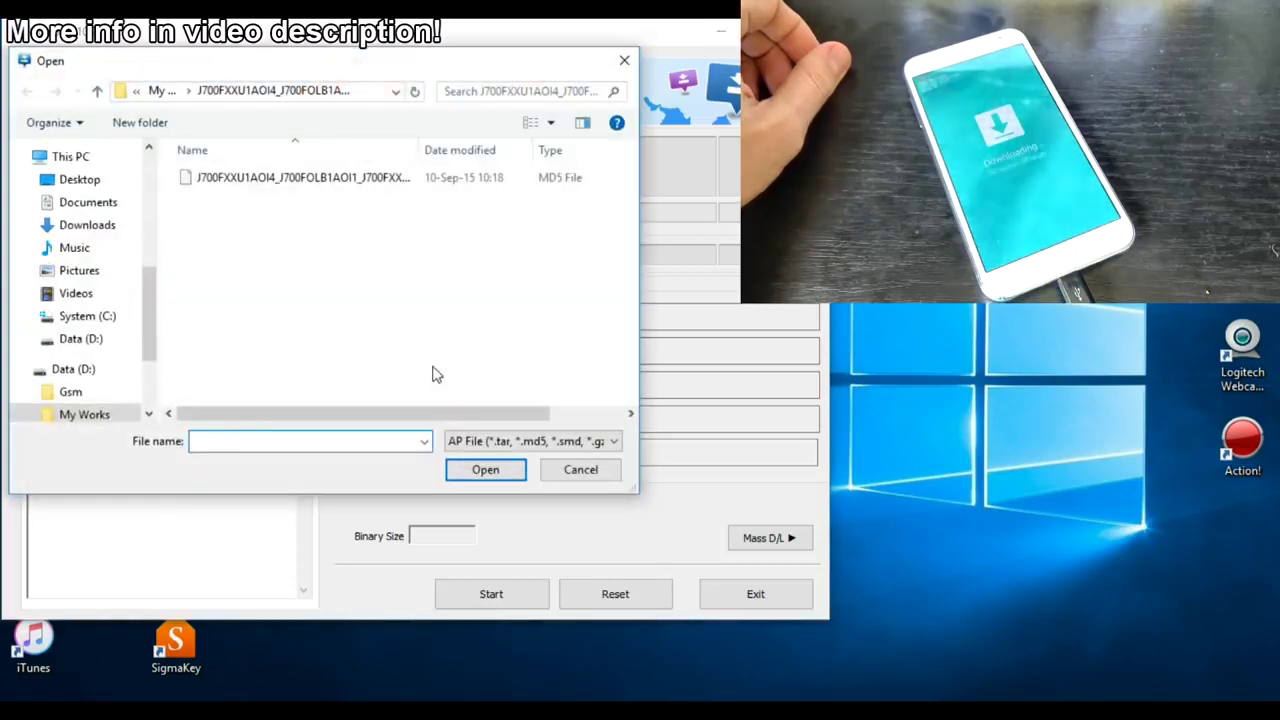
click(285, 180)
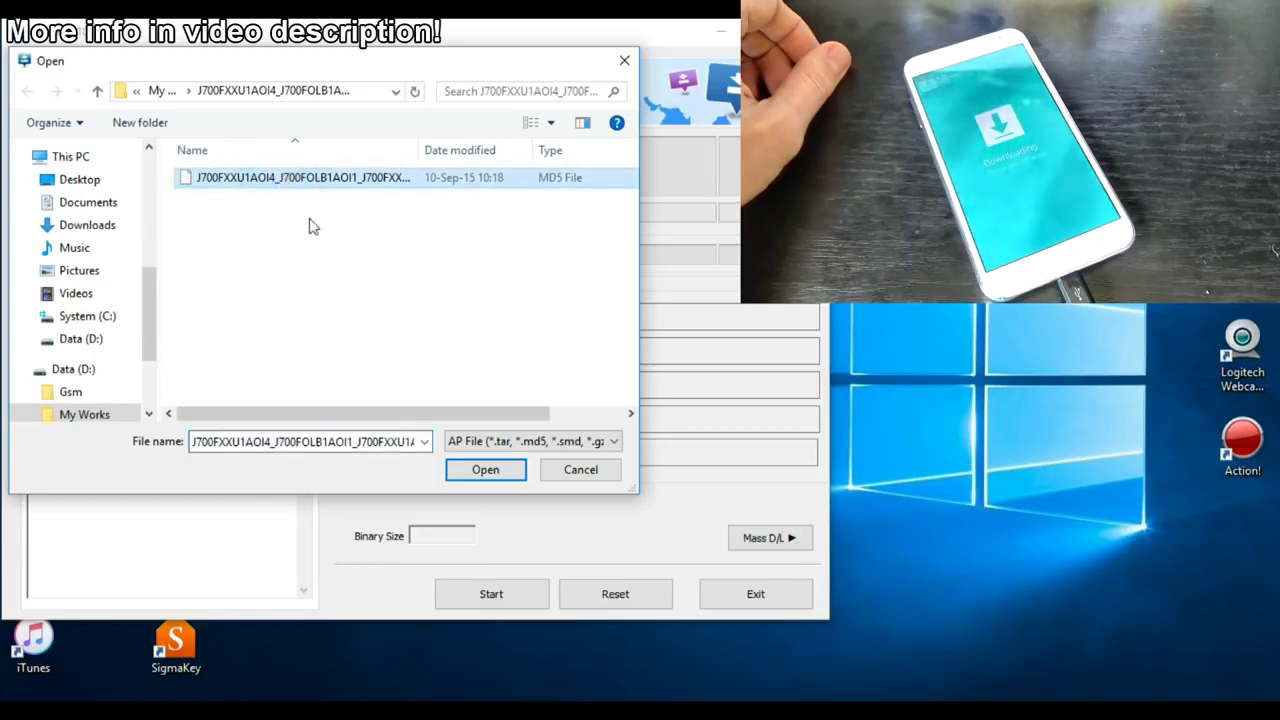
click(485, 469)
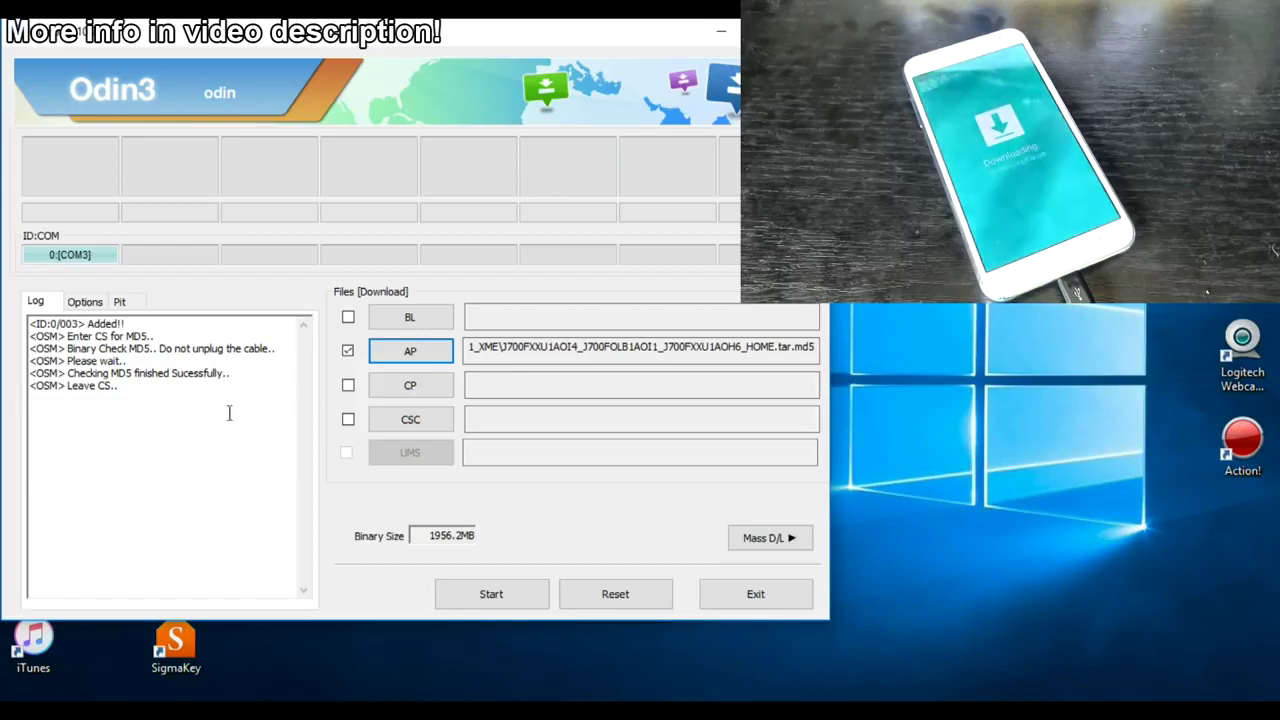
click(491, 596)
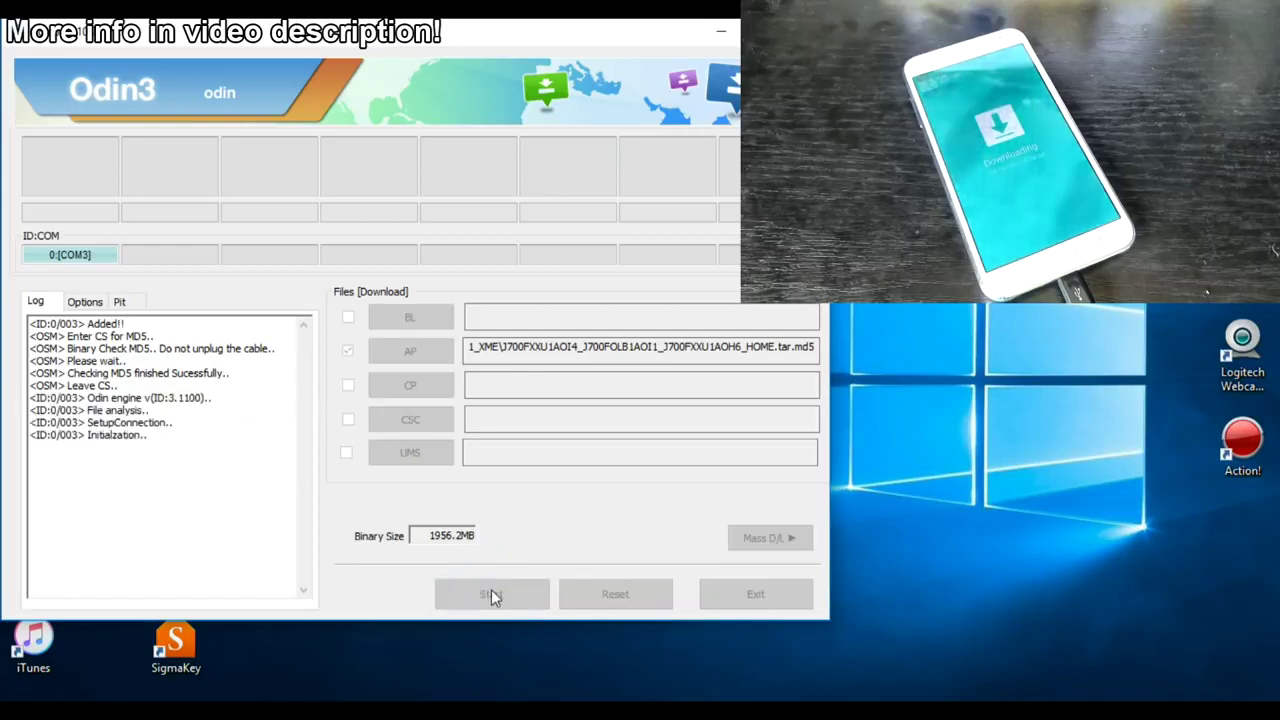